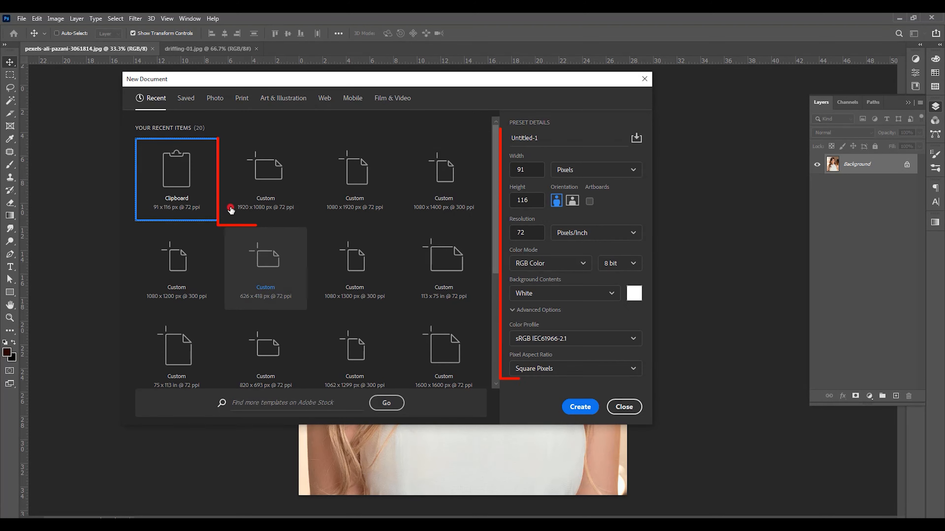
Create a 1920 x 1080 px document at 72 ppi and copy the open portrait photo into it
left_click(294, 184)
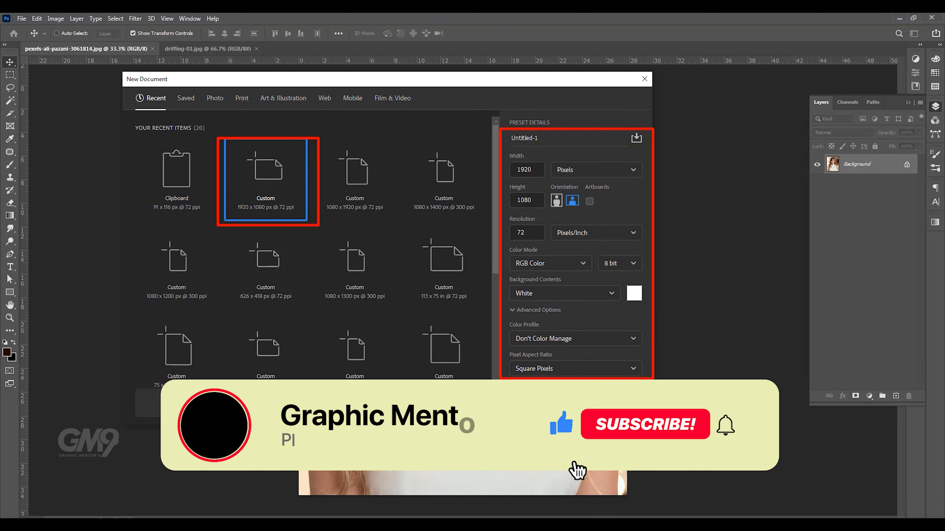
left_click(572, 405)
left_click(94, 48)
left_click_drag(359, 223, 439, 288)
Scale the portrait to about 43.27% so it fits the canvas height, and centre it on the canvas
left_click_drag(456, 223, 480, 368)
left_click_drag(458, 160, 463, 247)
key("ctrl+minus")
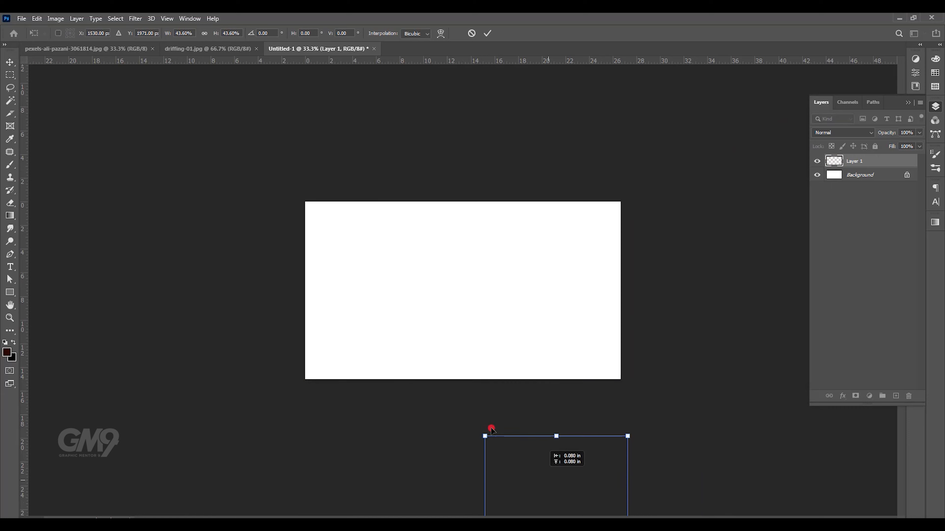
left_click_drag(491, 428, 446, 249)
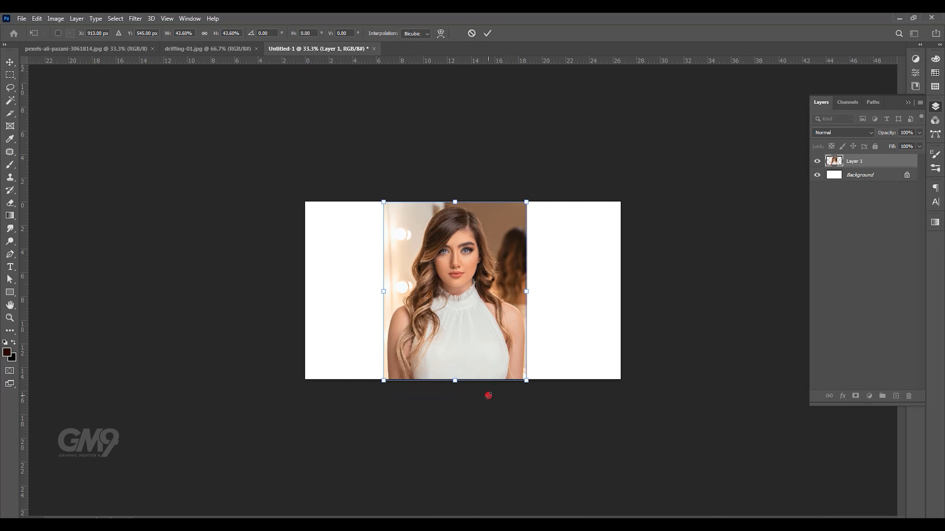
key("ctrl+plus")
left_click_drag(588, 470, 587, 468)
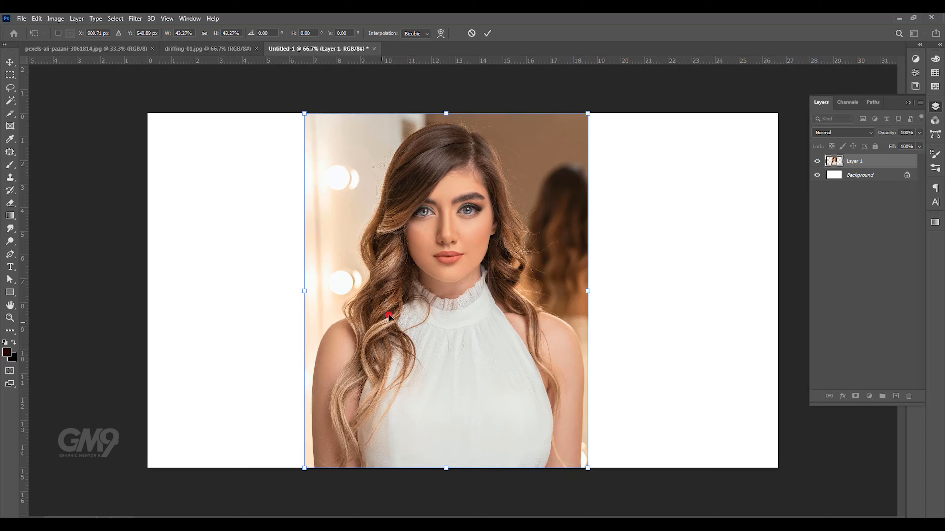
key("Return")
Select the woman with Select Subject and mask out the photo background on Layer 1
left_click(115, 18)
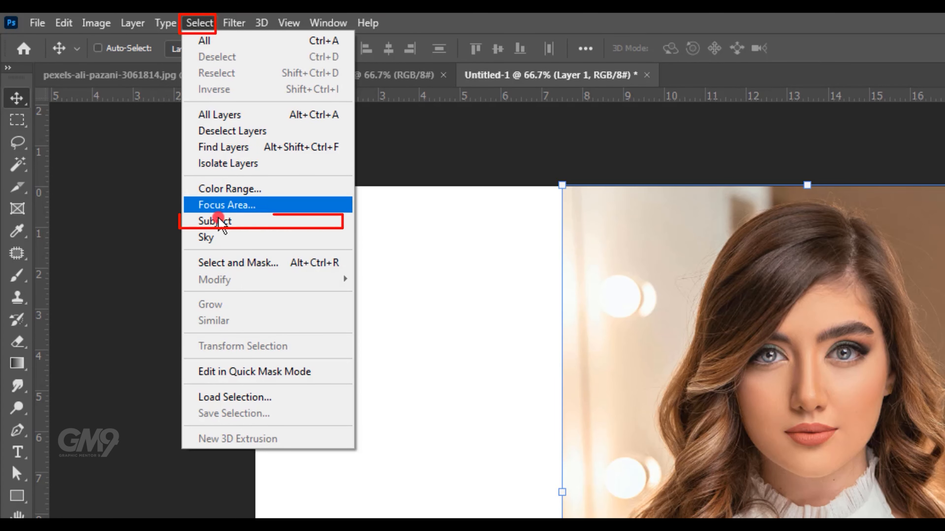
left_click(219, 221)
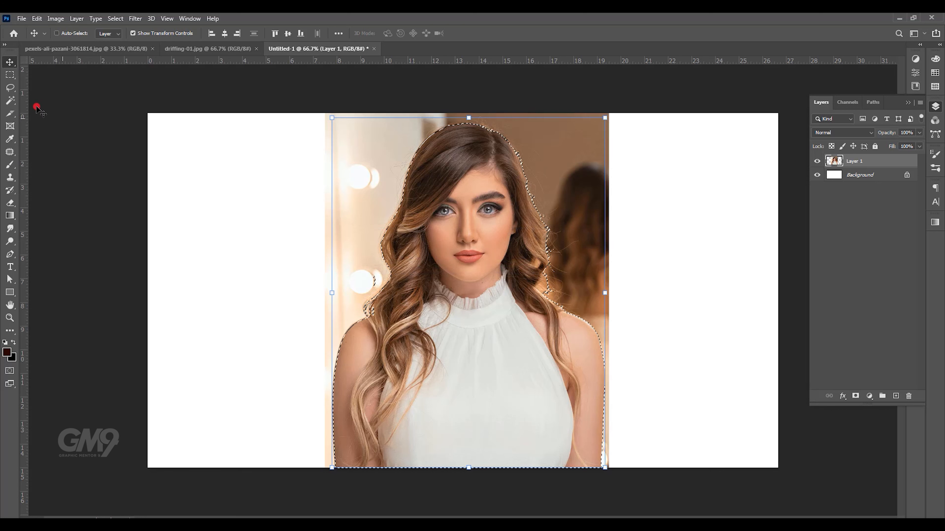
key("l")
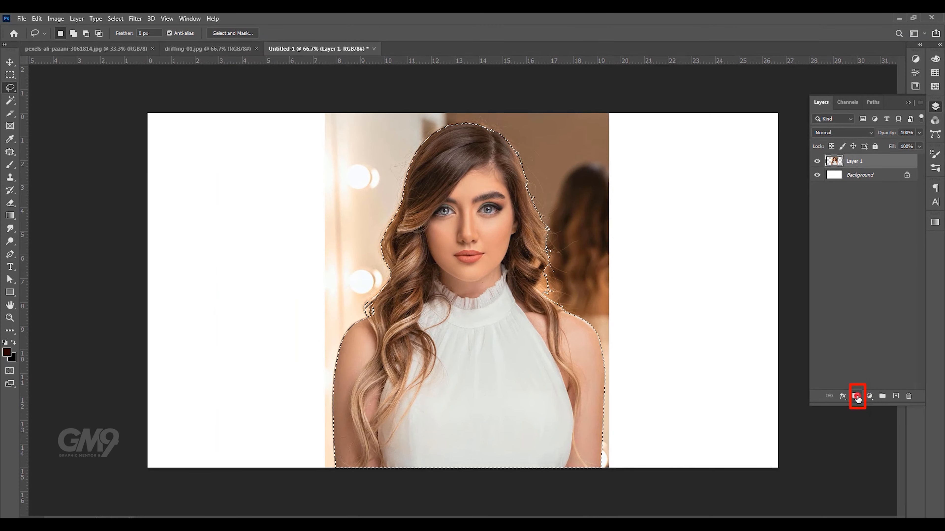
left_click(796, 314)
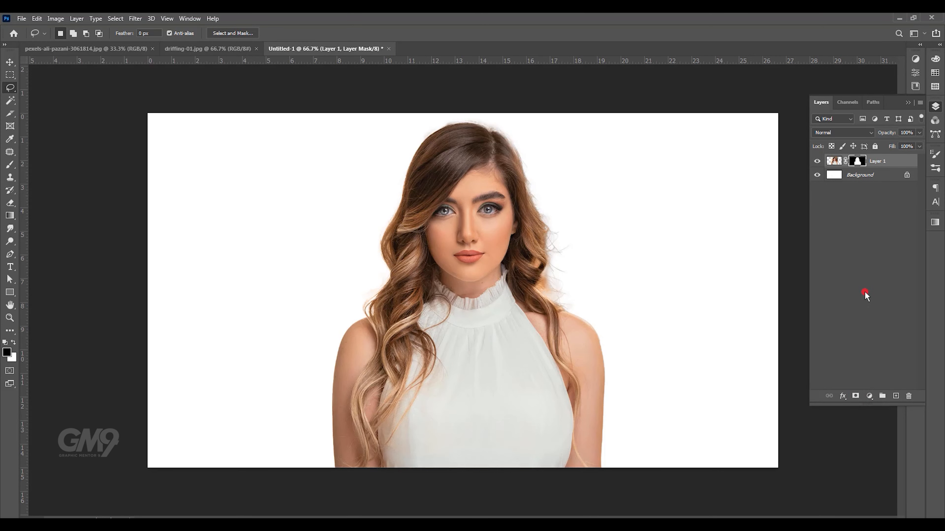
Scale the masked portrait down and place it in the middle of the canvas with white space around it
key("ctrl+t")
left_click_drag(610, 468, 547, 391)
left_click_drag(441, 290, 472, 304)
left_click(869, 276)
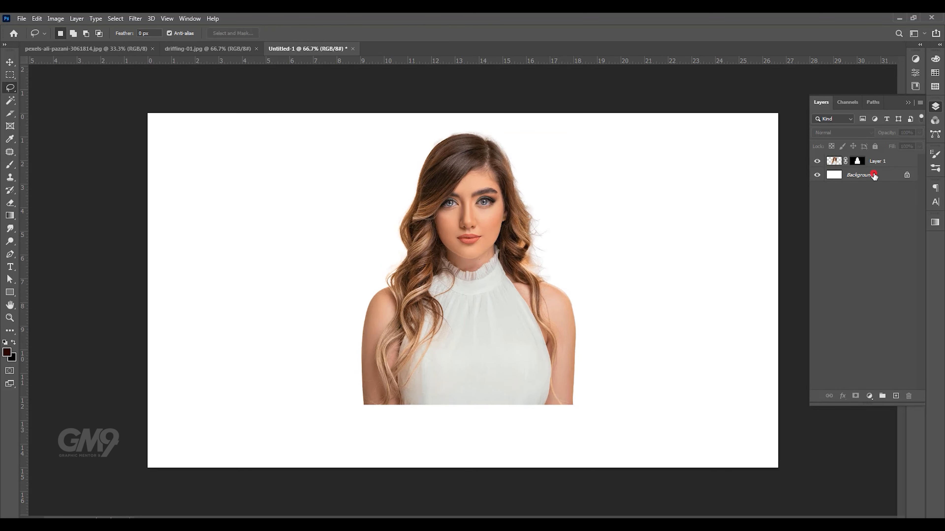
Copy the dripping-paint artwork from drifting-01.jpg into the portrait document
left_click(219, 53)
key("v")
left_click_drag(325, 193, 399, 307)
Shrink the drip artwork, move it onto the portrait and lower its layer fill to 33%
key("ctrl+t")
left_click_drag(148, 214, 438, 377)
left_click_drag(500, 393, 387, 309)
left_click(920, 146)
left_click(887, 158)
Resize the drip artwork to about 33.75% and align it with the shoulders across the woman's torso
left_click_drag(664, 479, 555, 417)
left_click_drag(328, 291, 359, 316)
left_click_drag(555, 419, 574, 429)
left_click_drag(498, 364, 503, 353)
key("ctrl+plus")
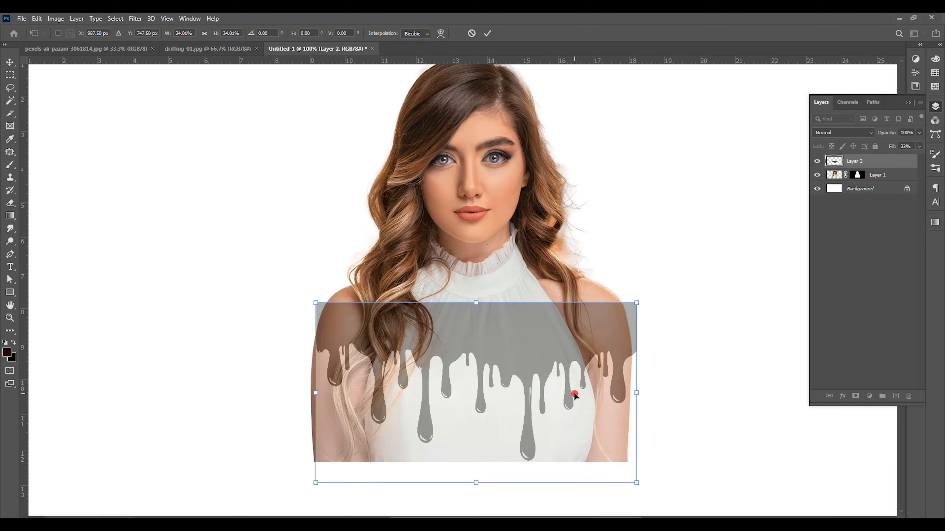
key("Down")
left_click_drag(636, 307, 630, 309)
left_click_drag(317, 311, 314, 307)
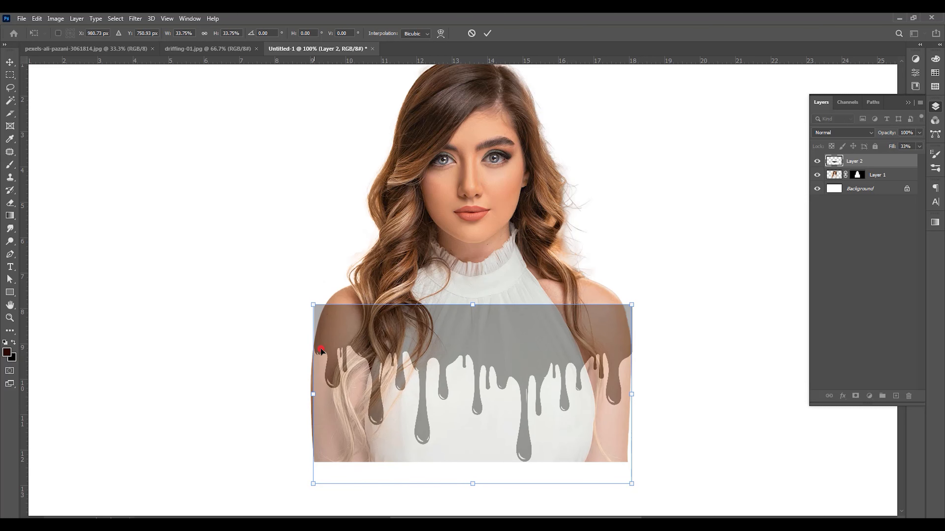
Set the fill of the drip layer to 100%
left_click(919, 148)
left_click_drag(890, 157, 933, 161)
left_click(458, 430)
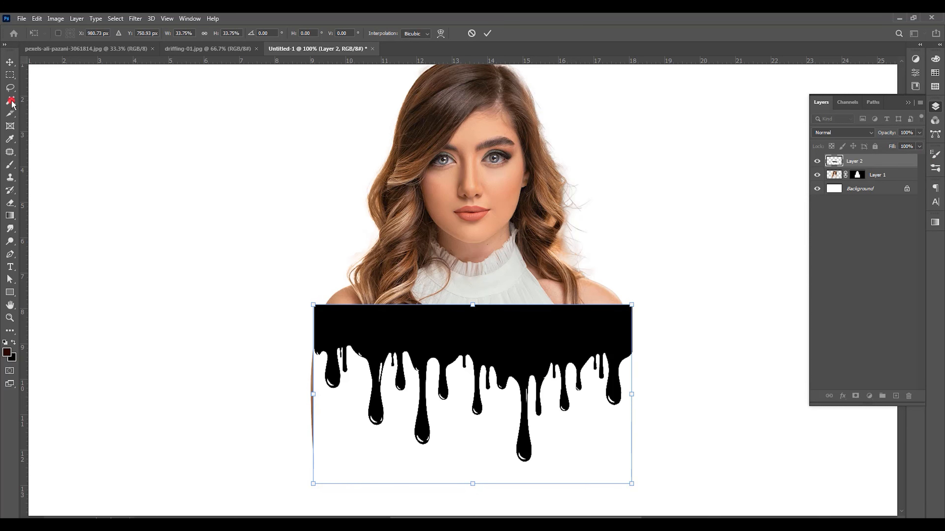
Select the white area below the drips with the Magic Wand and delete it from Layer 2
left_click_drag(10, 100, 52, 120)
left_click(461, 438)
right_click(461, 438)
left_click(480, 327)
key("Delete")
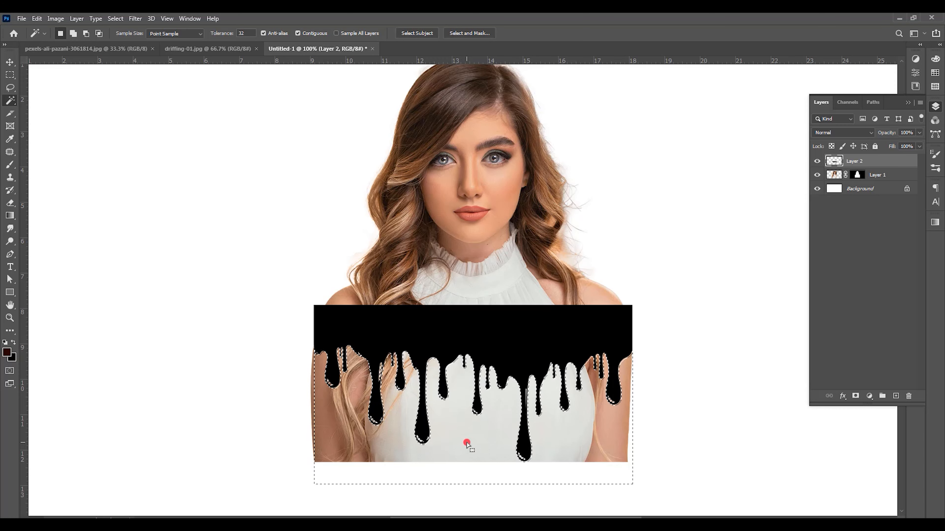
key("ctrl+minus")
key("ctrl+minus")
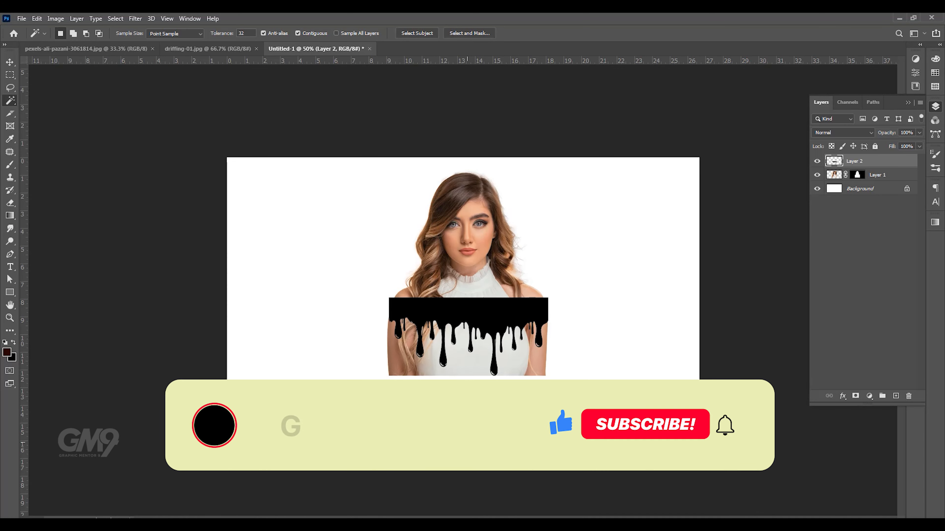
key("ctrl+plus")
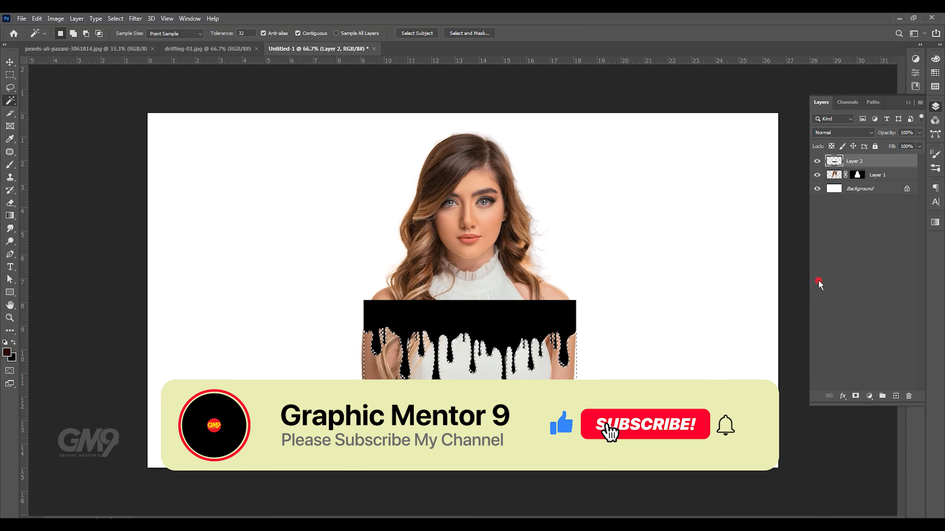
Load the black drip shape's pixels on Layer 2 as the selection and hide that layer
left_click(116, 18)
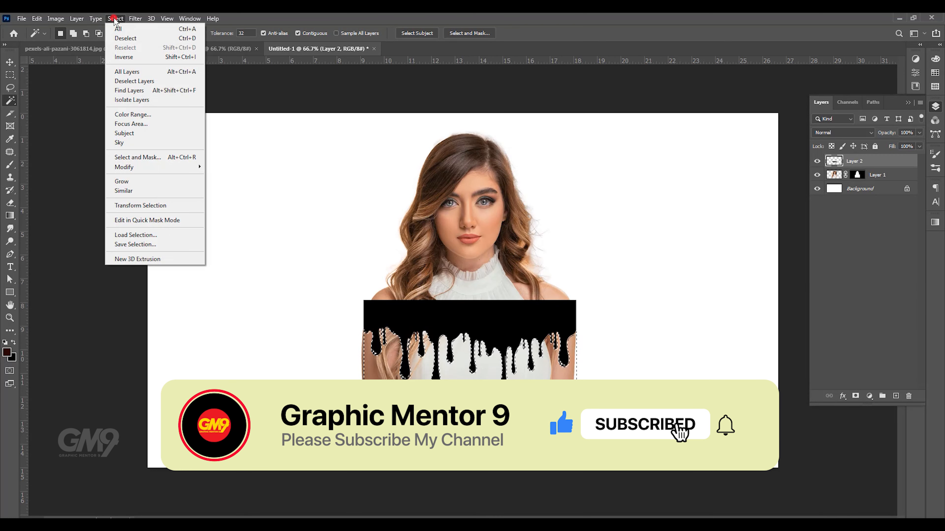
left_click(122, 57)
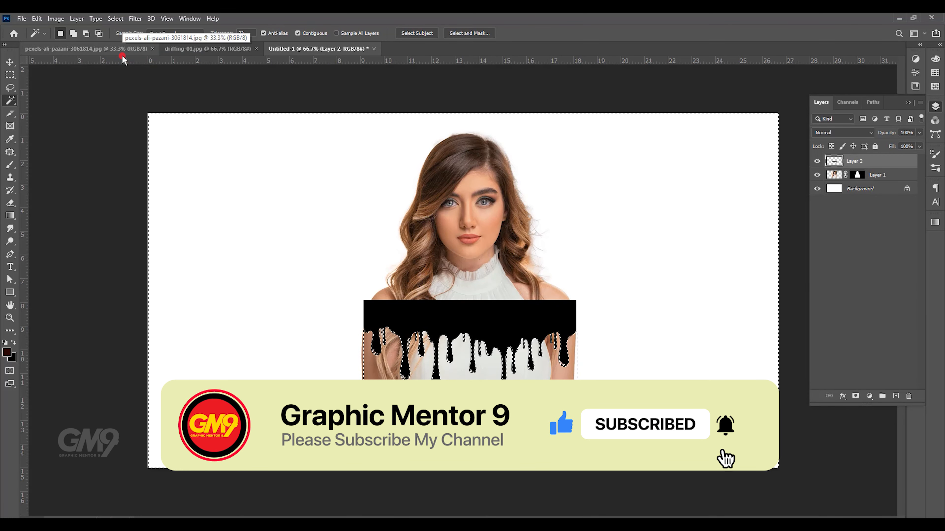
right_click(832, 162)
left_click(838, 189)
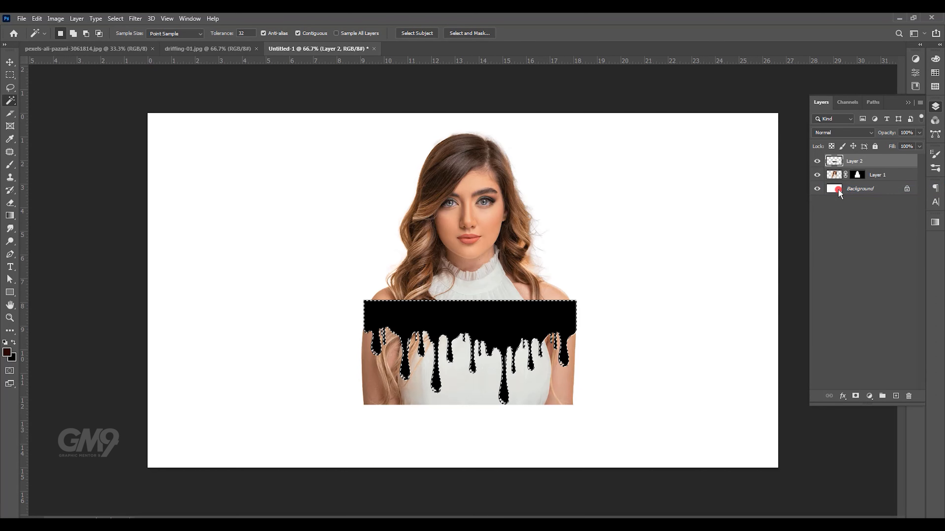
left_click(816, 160)
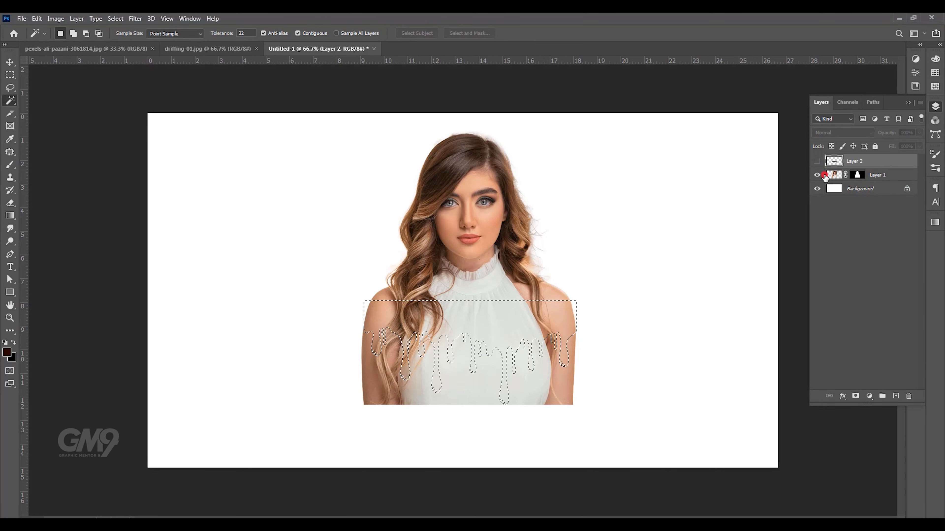
Target Layer 1's mask and set up a black 190 px Brush with 100% hardness
left_click(858, 174)
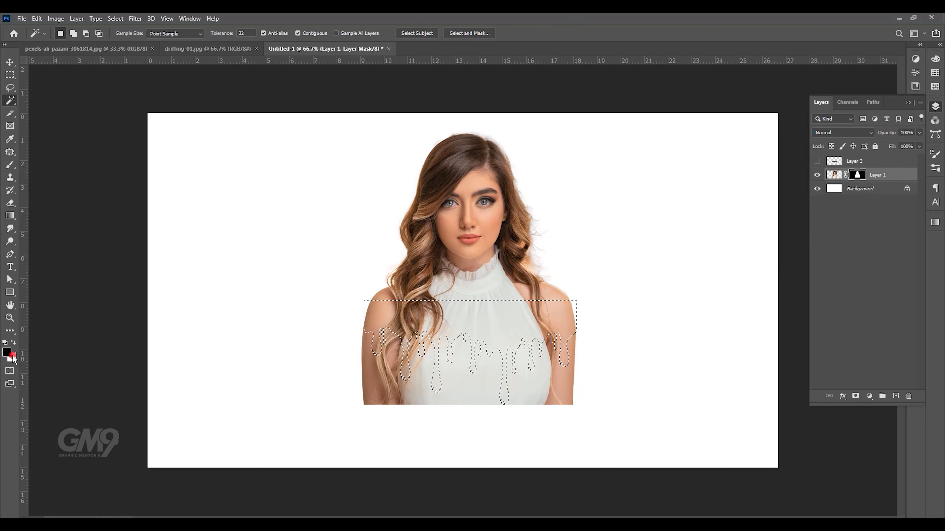
left_click(10, 167)
right_click(263, 211)
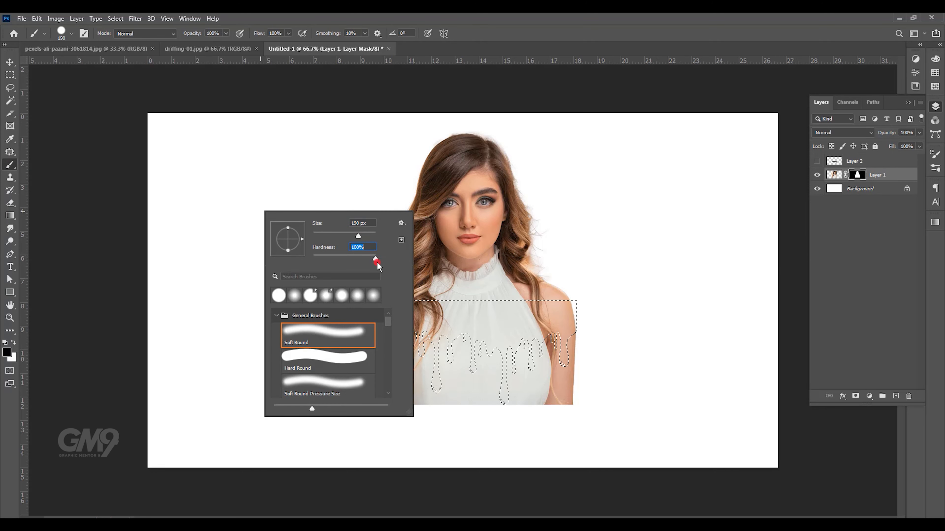
left_click(373, 170)
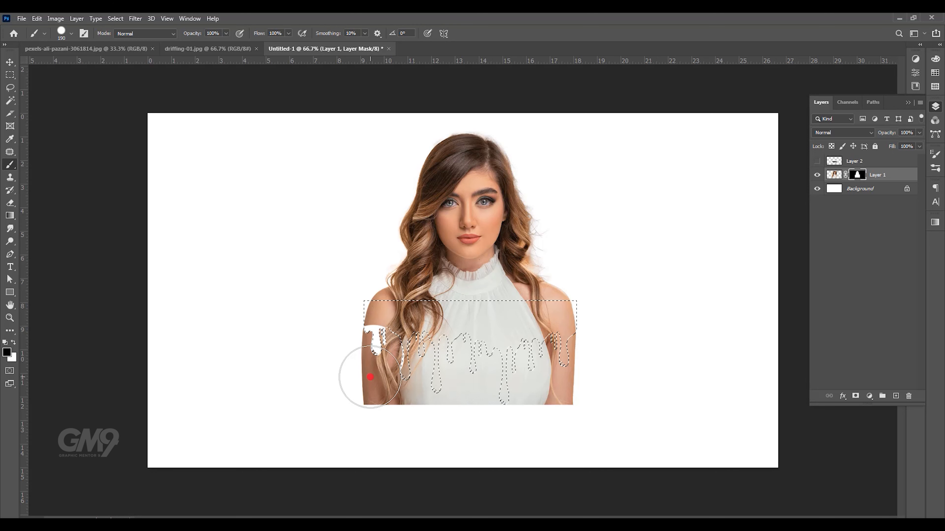
Invert the drip selection and paint black on Layer 1's mask over the lower torso outside the drips
left_click(115, 19)
left_click(125, 55)
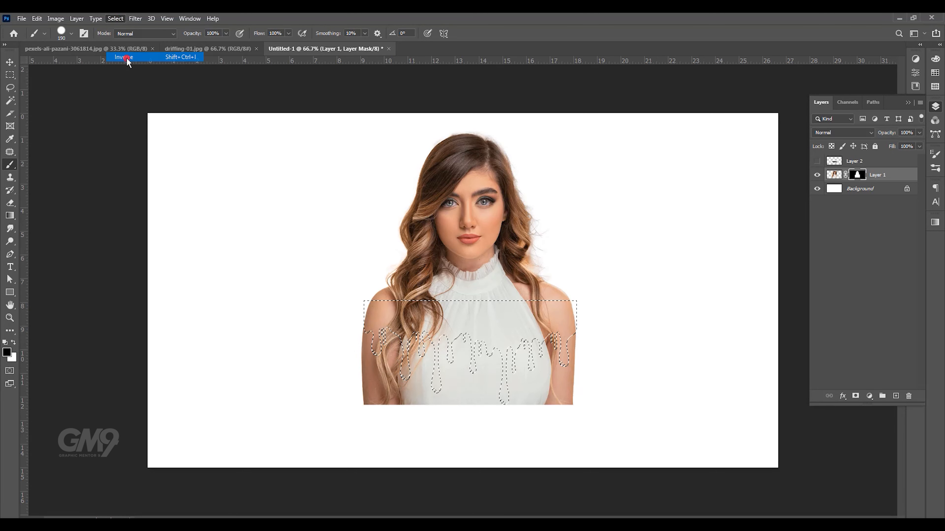
mouse_move(388, 357)
left_mouse_down()
mouse_move(388, 391)
mouse_move(368, 399)
mouse_move(446, 353)
mouse_move(453, 377)
mouse_move(473, 377)
mouse_move(492, 356)
mouse_move(511, 401)
mouse_move(537, 365)
mouse_move(569, 367)
mouse_move(582, 391)
left_mouse_up()
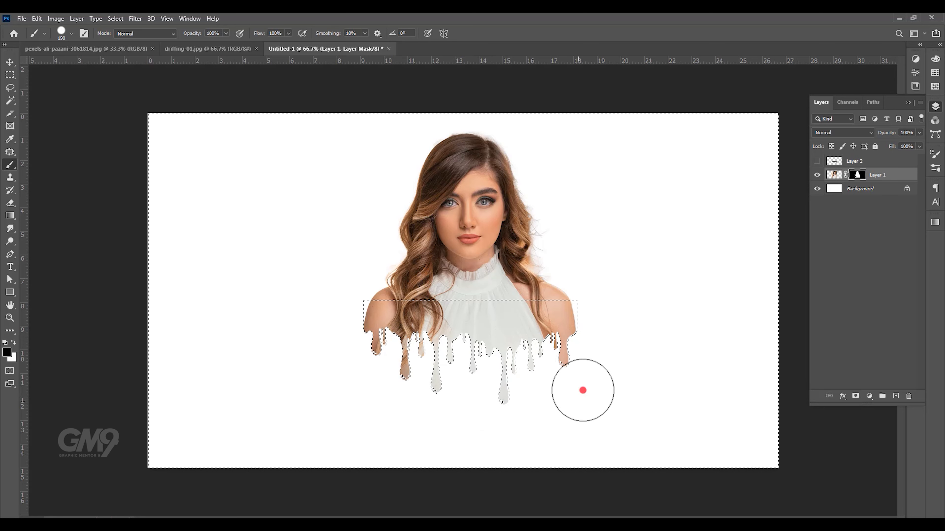
Undo the last mask strokes and paint out the torso below the drips again on Layer 1's mask
key("ctrl+z")
key("ctrl+z")
key("ctrl+z")
key("ctrl+z")
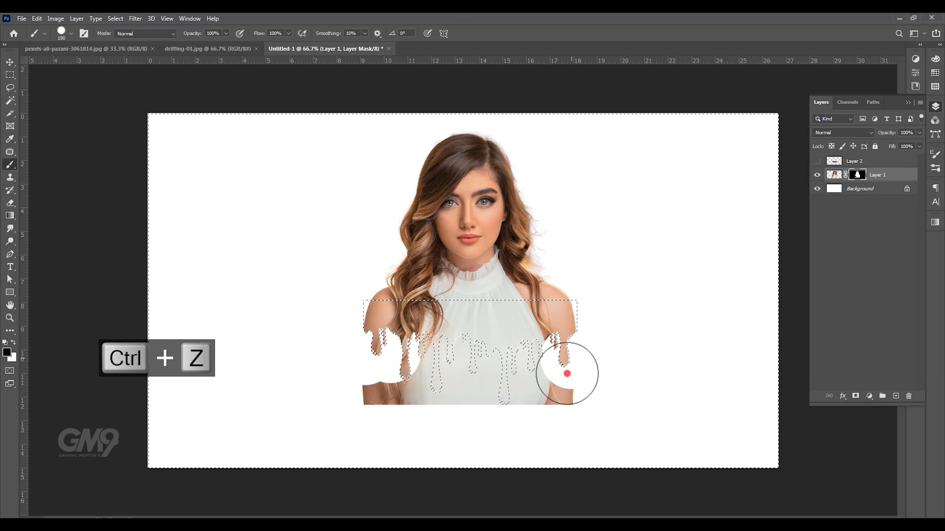
mouse_move(466, 409)
left_mouse_down()
mouse_move(462, 354)
mouse_move(419, 364)
mouse_move(371, 390)
left_mouse_up()
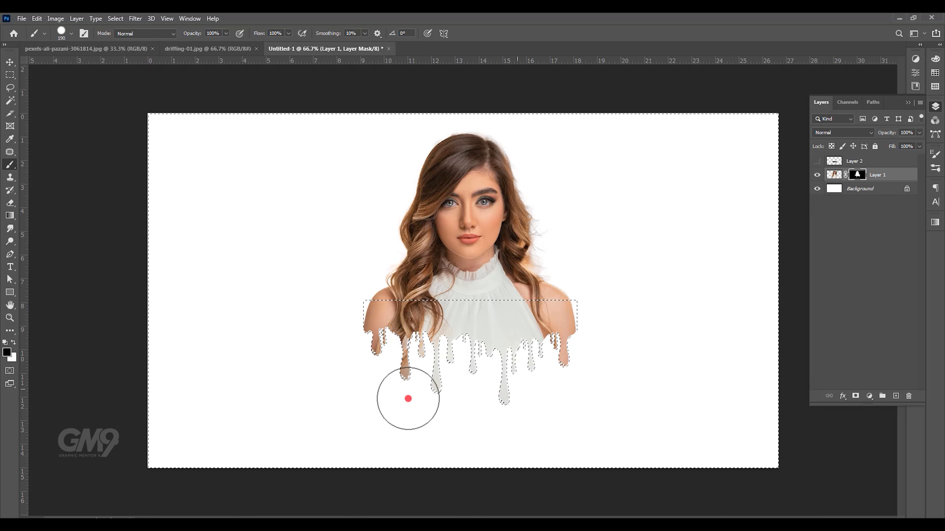
Clear the selection and delete the white Background layer
left_click(862, 260)
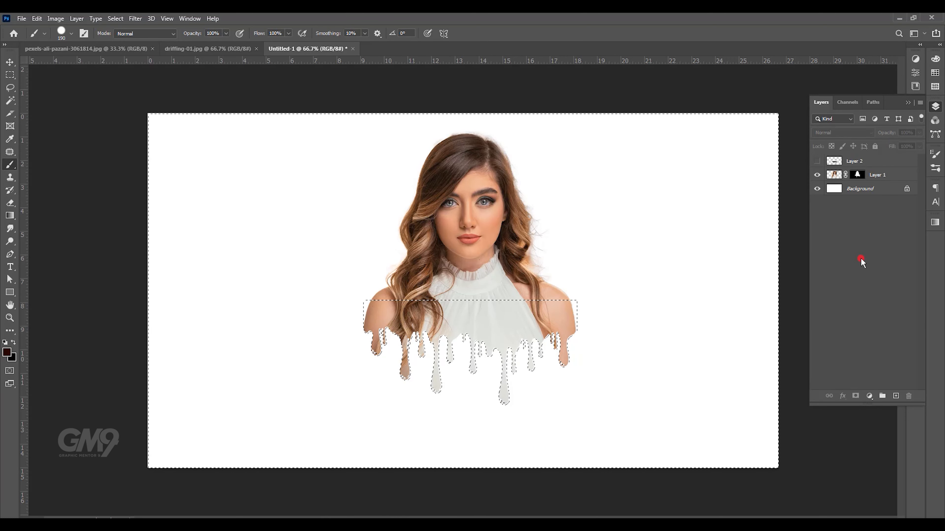
key("ctrl+d")
left_click(877, 188)
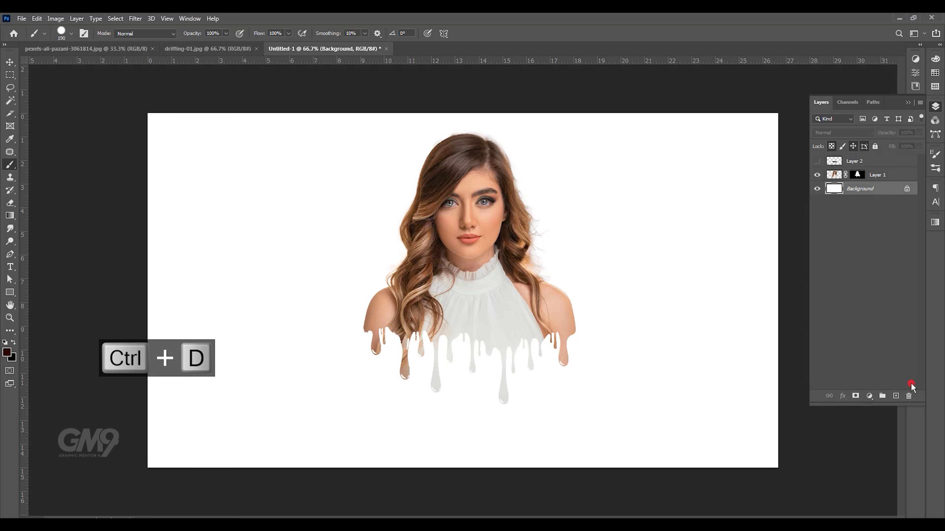
left_click(908, 396)
key("Return")
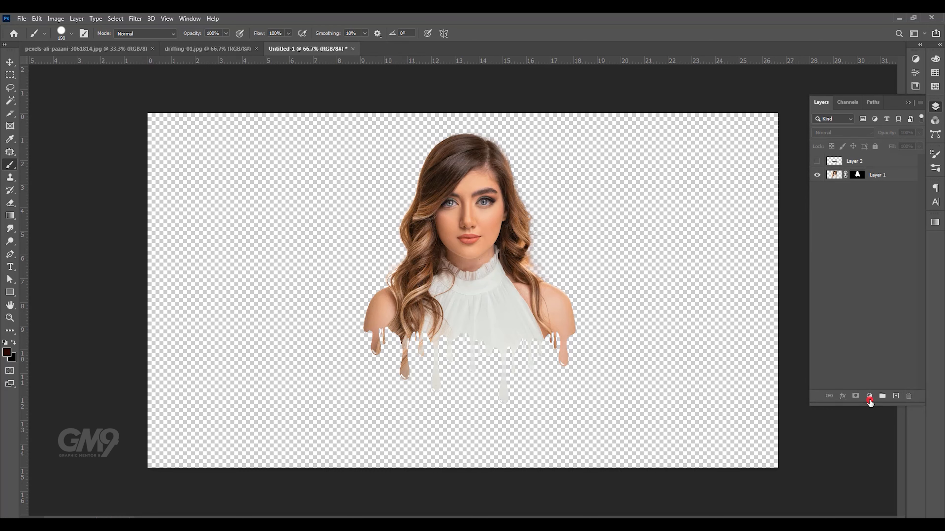
Add a Gradient Fill layer using the Red_03 preset from the Reds group
left_click(870, 396)
left_click(878, 234)
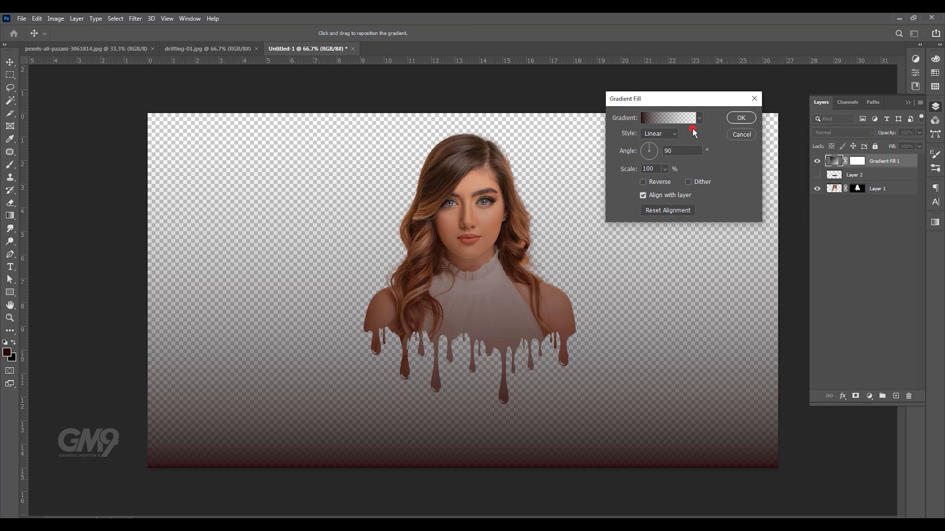
left_click(700, 120)
left_click(698, 119)
left_click(699, 119)
left_click(619, 141)
left_click(618, 155)
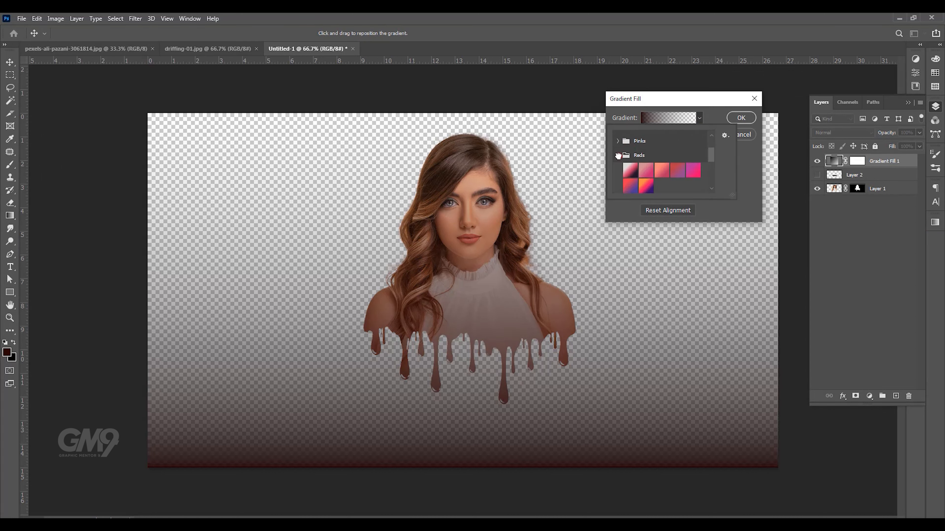
left_click(659, 171)
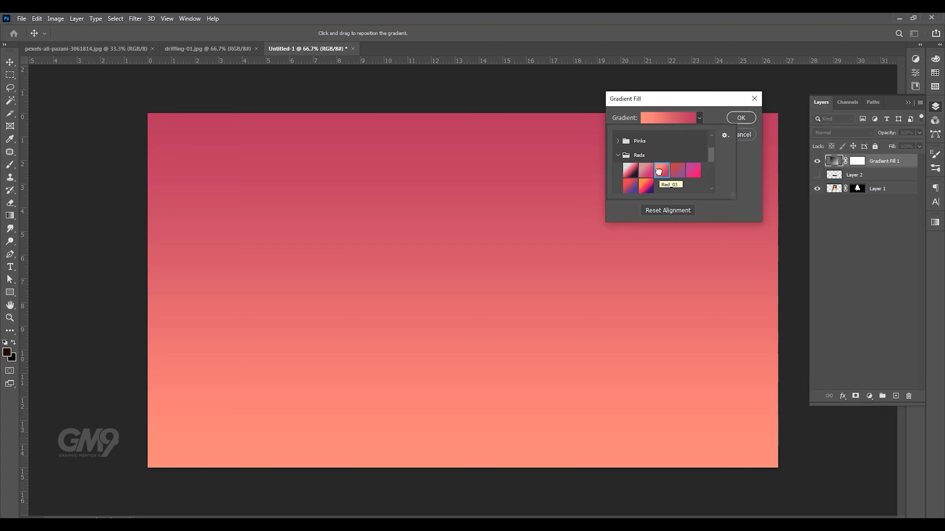
left_click(740, 119)
left_click(740, 118)
Move the Gradient Fill layer beneath Layer 1 and set its gradient to Radial style at 300% scale
left_click_drag(861, 161, 862, 204)
left_click_drag(851, 161, 893, 203)
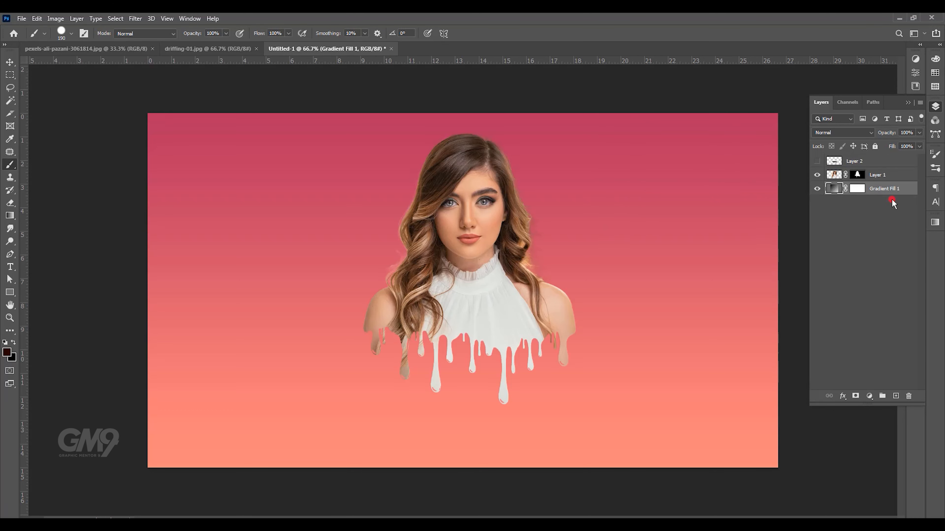
double_click(838, 189)
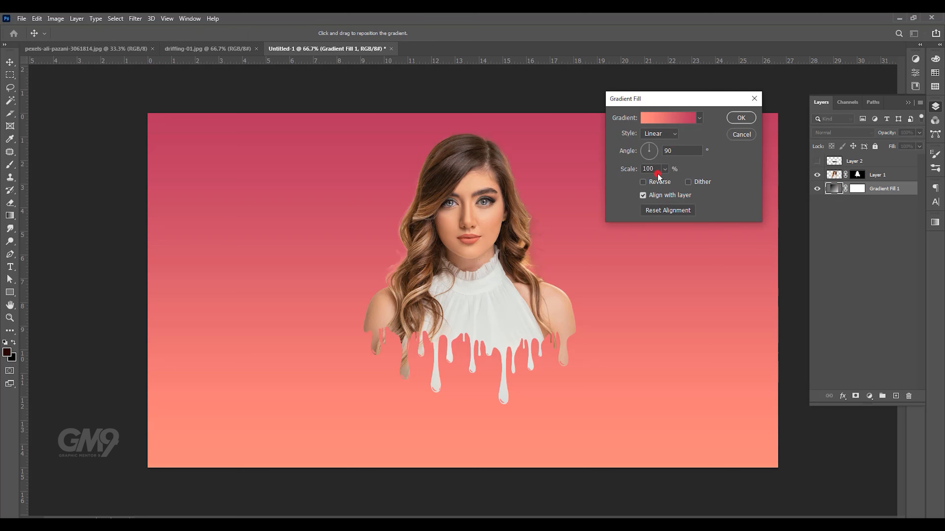
left_click(658, 133)
left_click(658, 152)
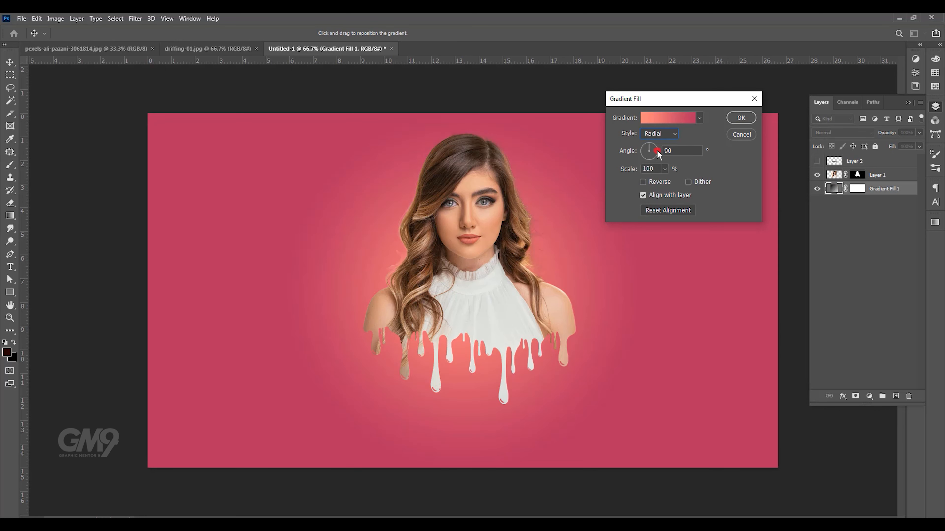
left_click(643, 182)
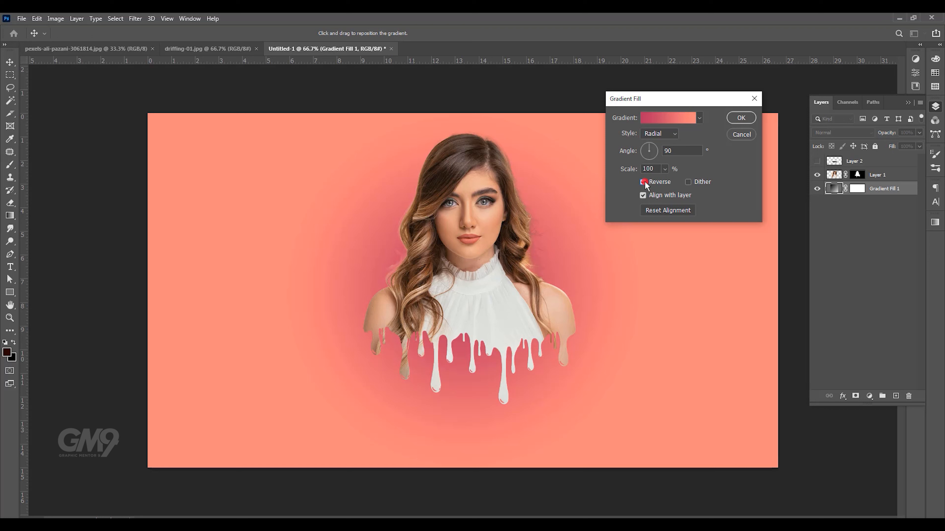
left_click(643, 183)
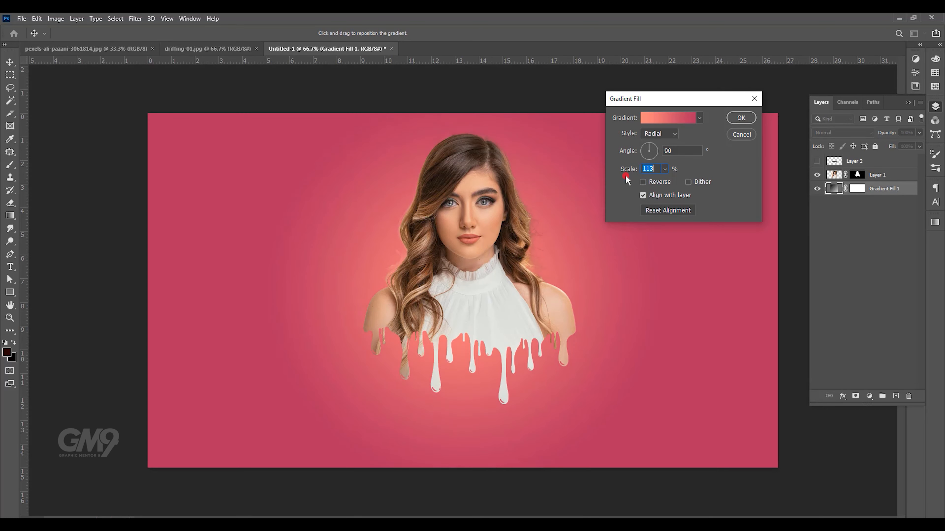
type("300")
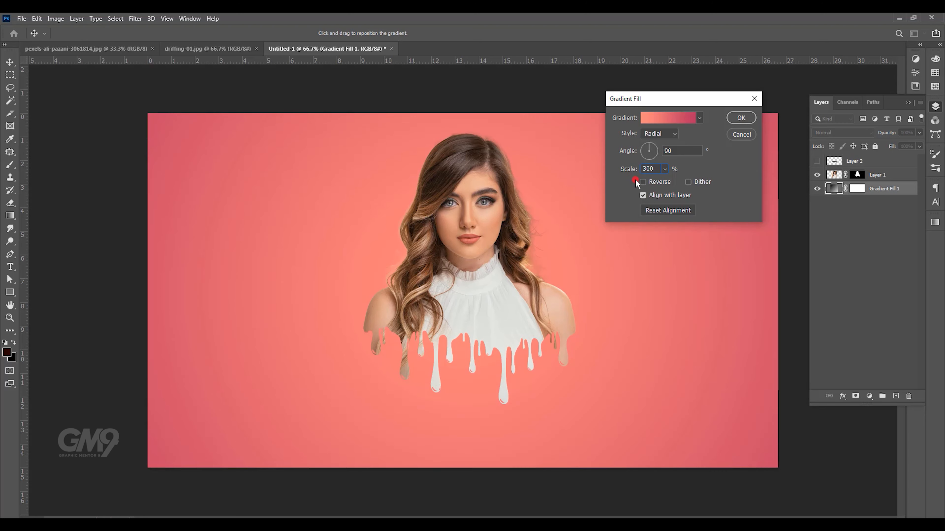
left_click(740, 118)
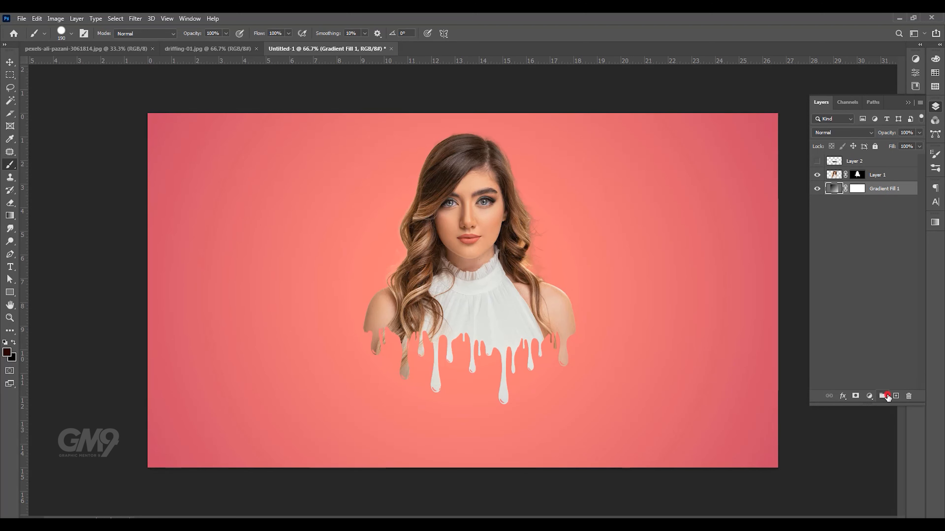
Add a new layer above the gradient fill and paint a single black spot beside the portrait with a 495 px Soft Round brush
left_click(894, 396)
key("x")
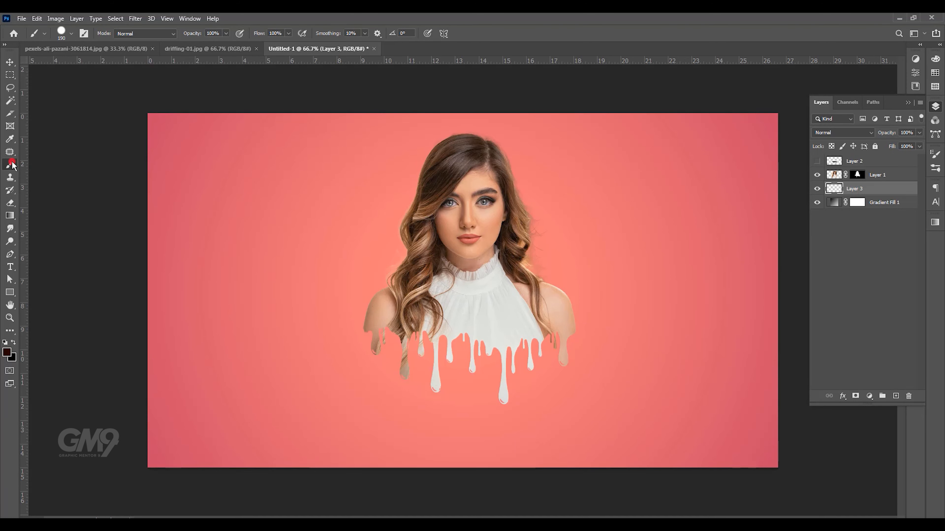
right_click(392, 283)
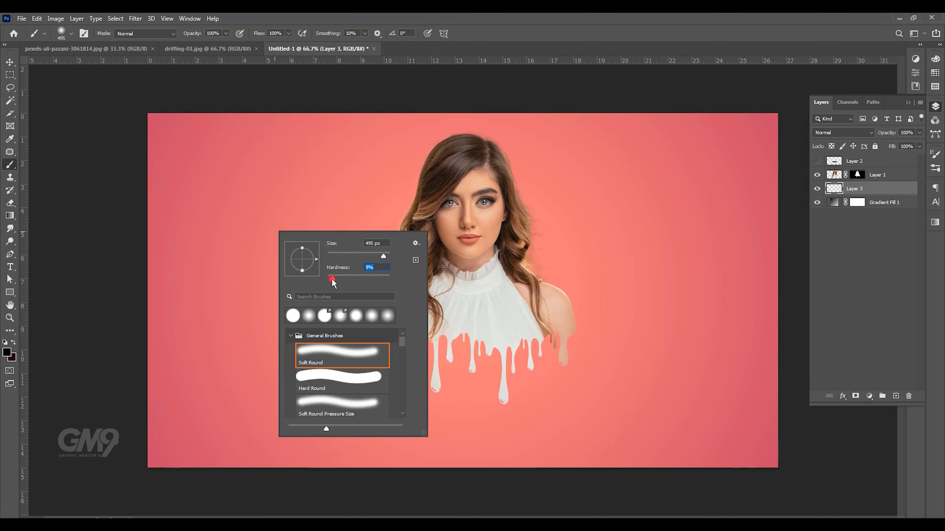
key("Return")
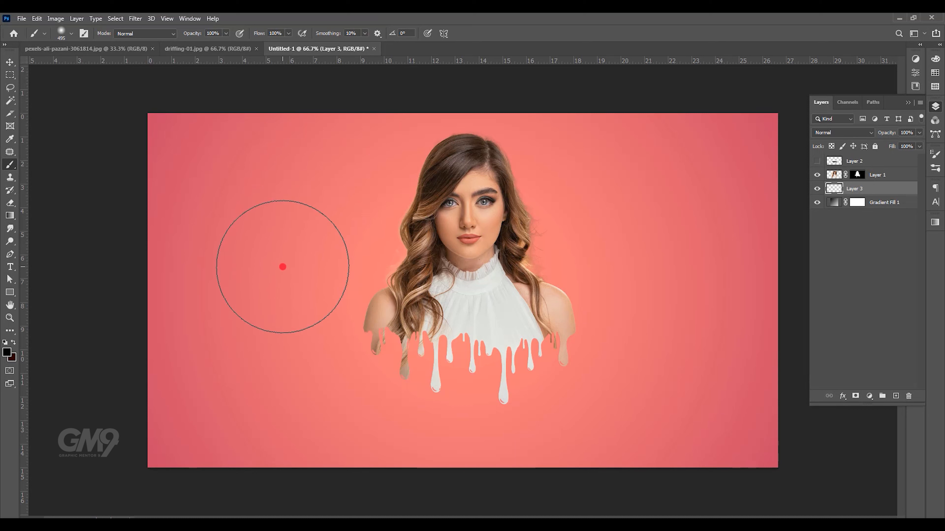
left_click(283, 267)
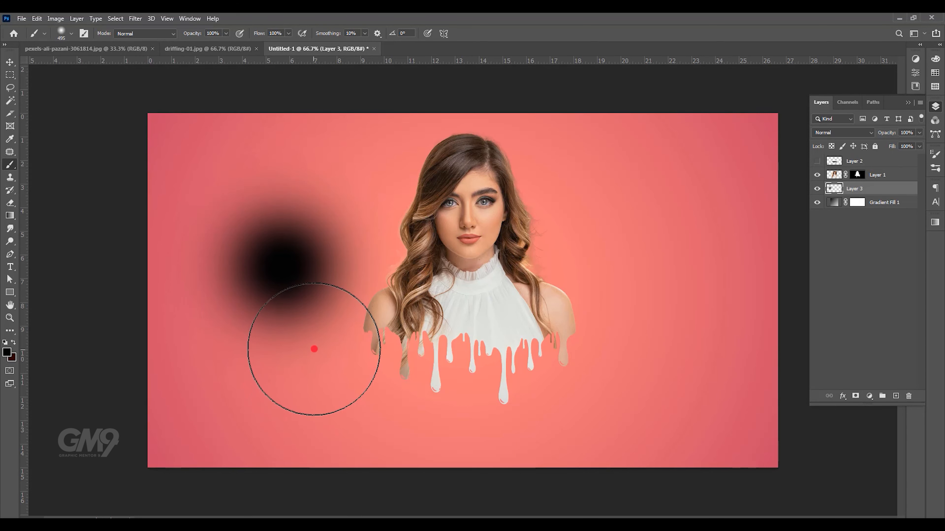
key("ctrl+z")
key("ctrl+shift+z")
Transform the black spot into a thin, wide floor shadow with about 6.5% height, centered below the drips
left_click(15, 66)
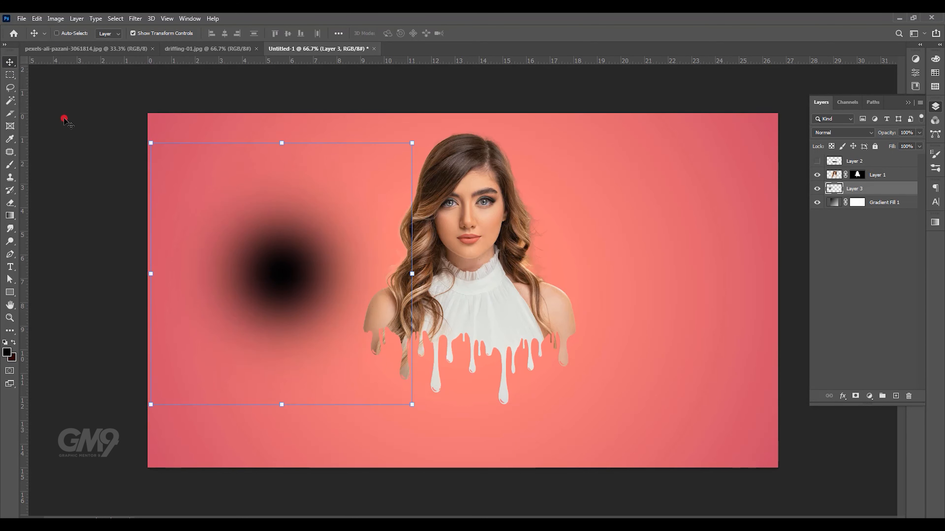
key("ctrl+t")
left_click_drag(282, 143, 470, 428)
left_click_drag(603, 424, 640, 424)
left_click_drag(337, 424, 289, 424)
left_click_drag(640, 424, 647, 424)
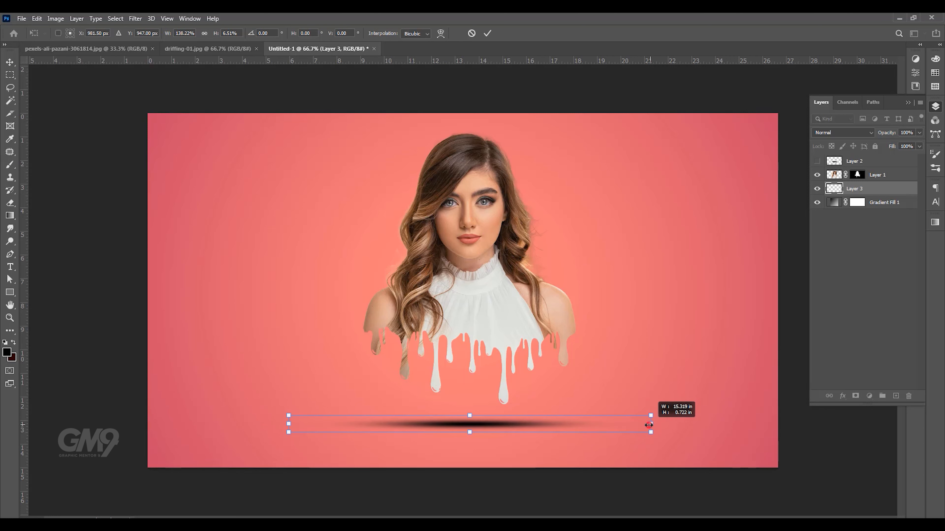
left_click_drag(474, 425, 477, 436)
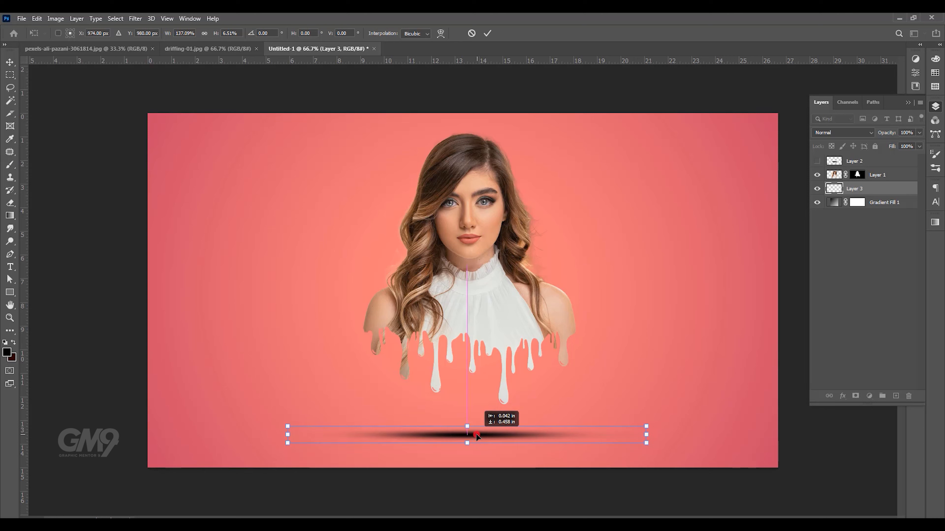
left_click_drag(288, 435, 316, 435)
left_click_drag(648, 437, 625, 436)
left_click(865, 336)
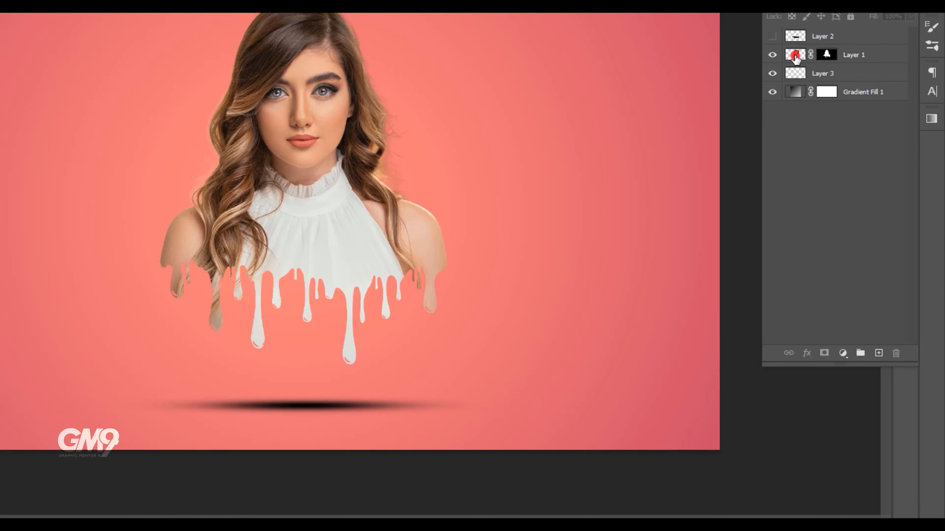
Add a Drop Shadow effect to Layer 1 and set its spread to 0%
right_click(795, 56)
left_click(517, 238)
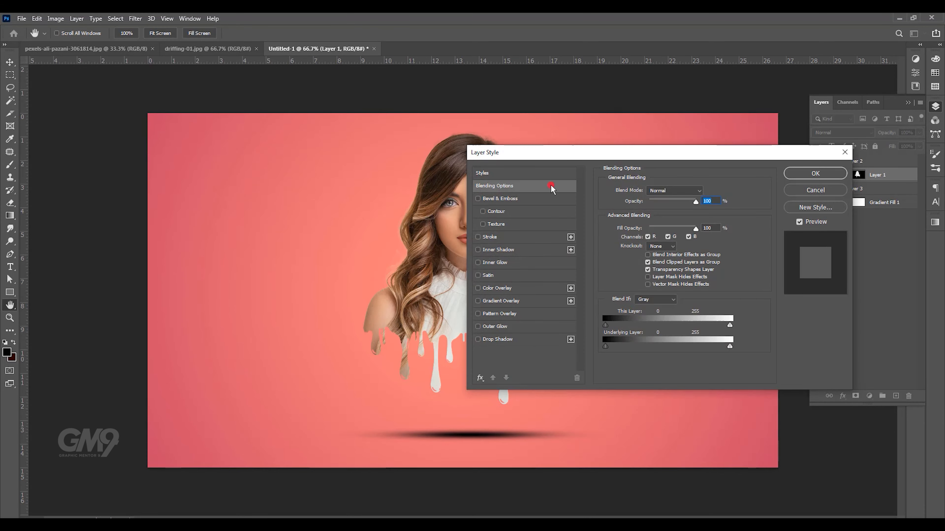
left_click_drag(553, 153, 662, 153)
left_click(586, 337)
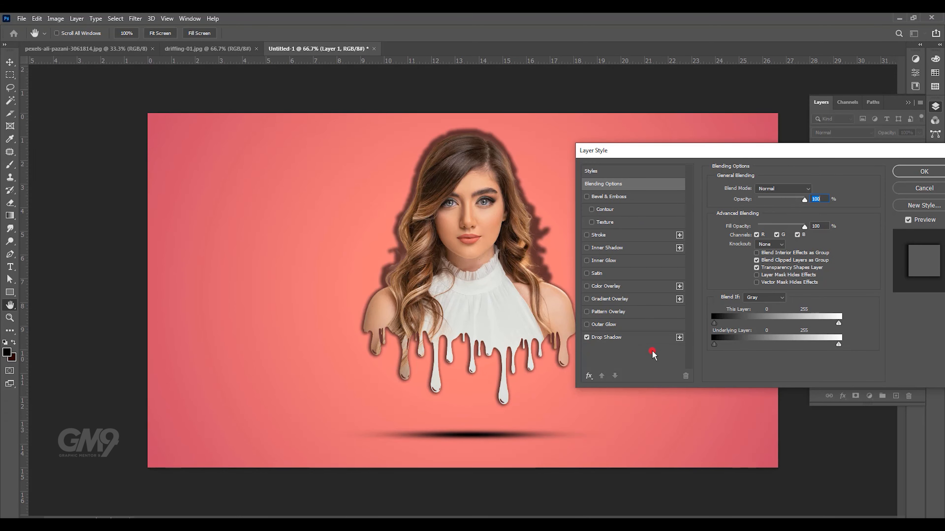
left_click(647, 344)
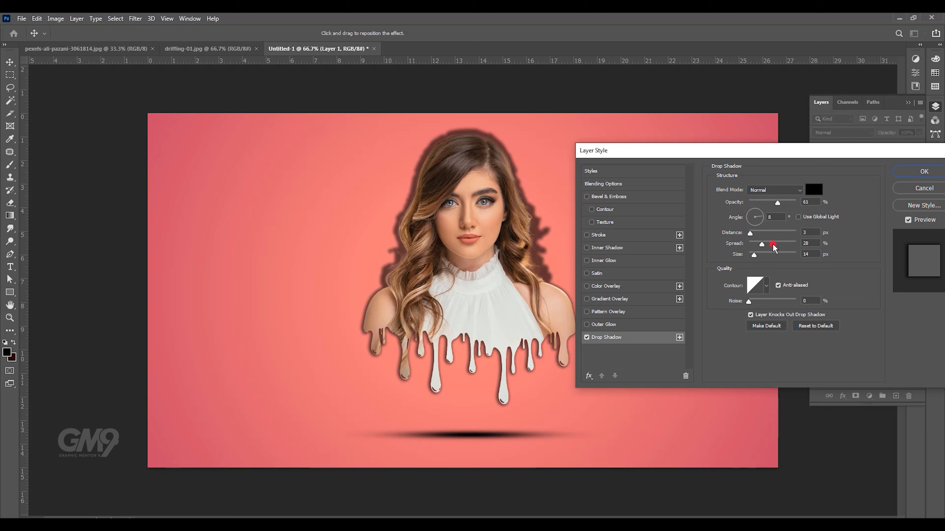
left_click_drag(762, 244, 749, 245)
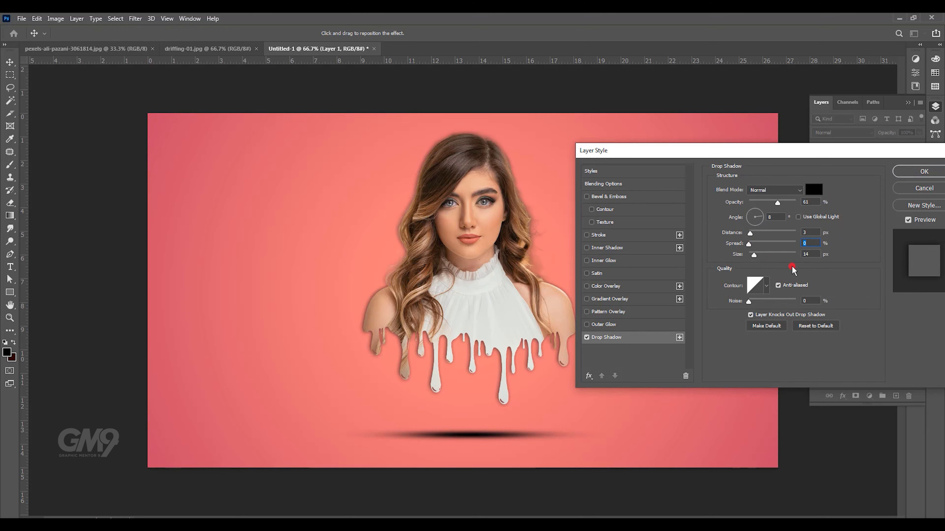
Set the drop shadow's distance to 1 px and its size to 5 px
key("Tab")
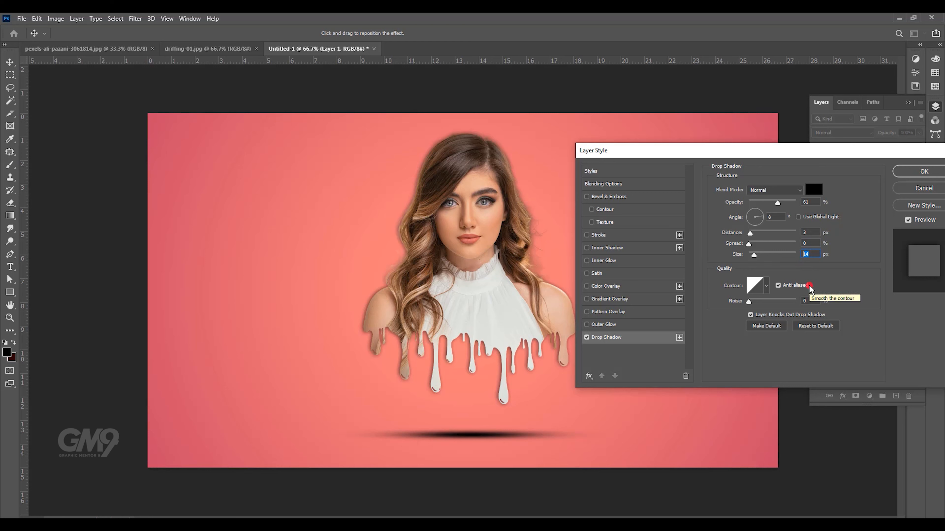
type("8")
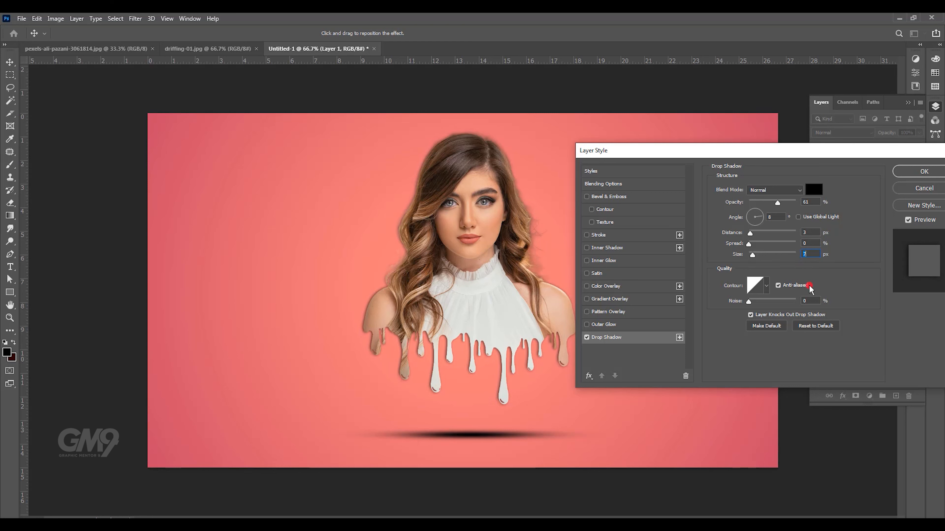
key("Up")
key("Up")
key("shift+Tab")
key("shift+Tab")
key("Down")
key("Down")
key("Tab")
key("Tab")
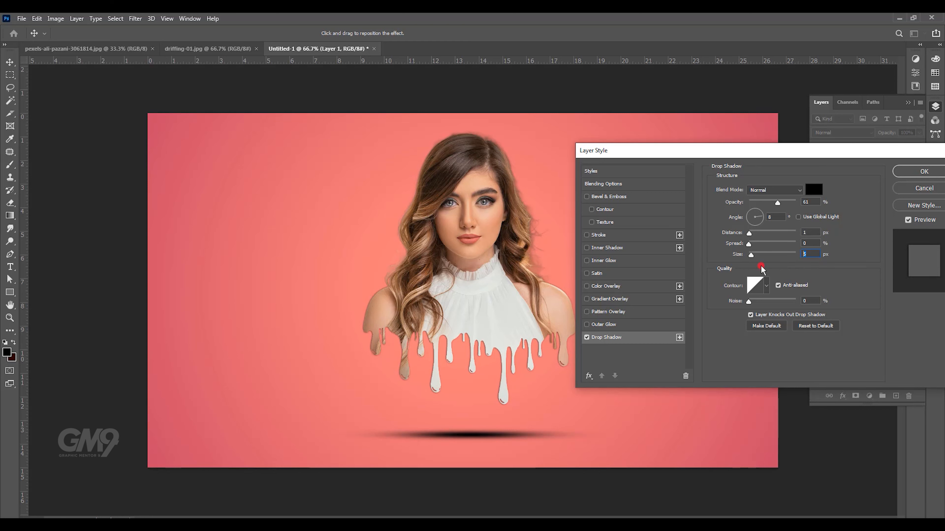
Set the drop shadow's size to 7 px and its opacity to 33%
key("shift+Tab")
key("shift+Tab")
key("shift+Tab")
key("shift+Tab")
key("shift+Down")
key("shift+Down")
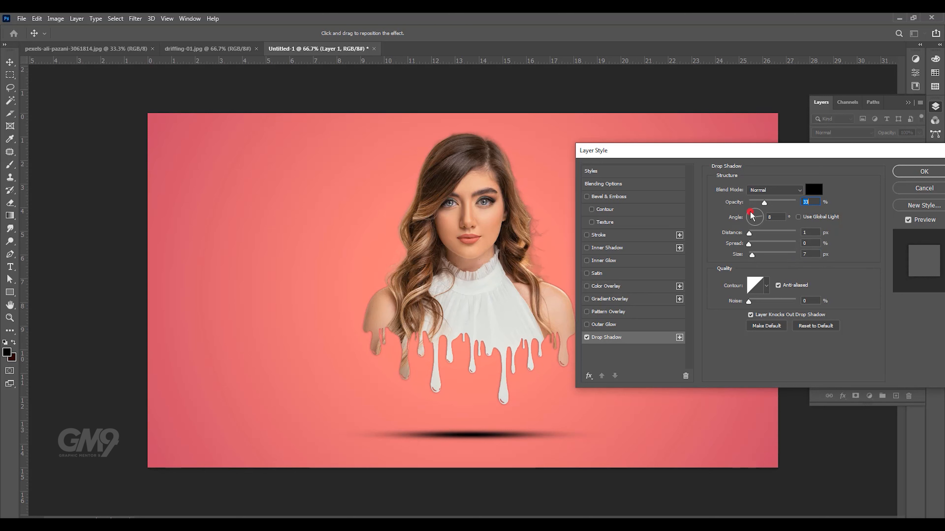